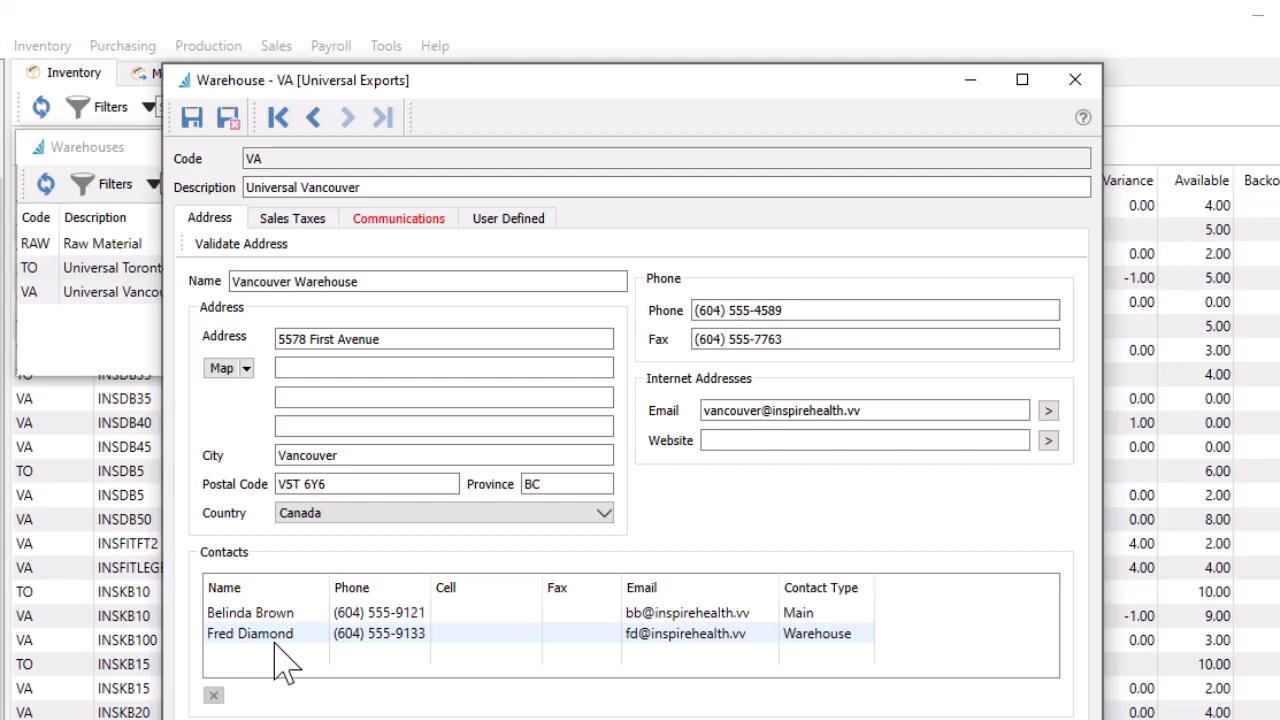
# Check the Vancouver warehouse's sales taxes and compare the inventory records of part INSDB30 in warehouses VA and TO
pyautogui.click(330, 226)
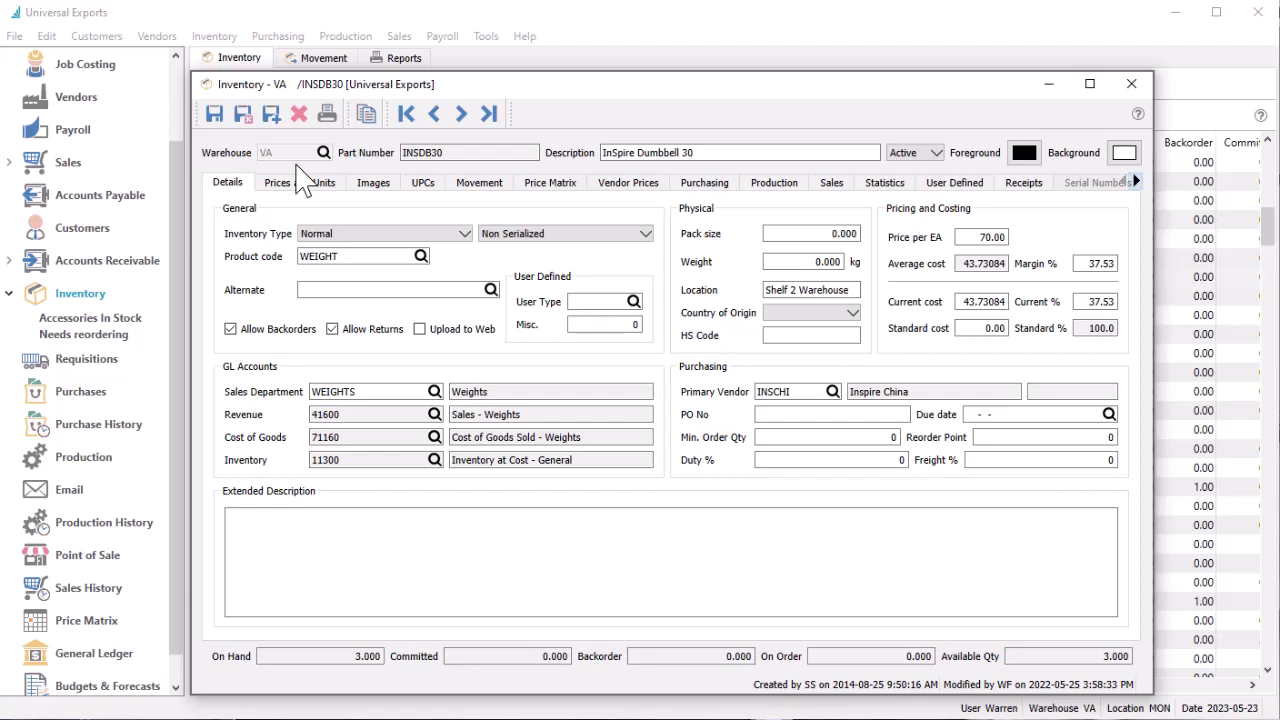
pyautogui.click(438, 117)
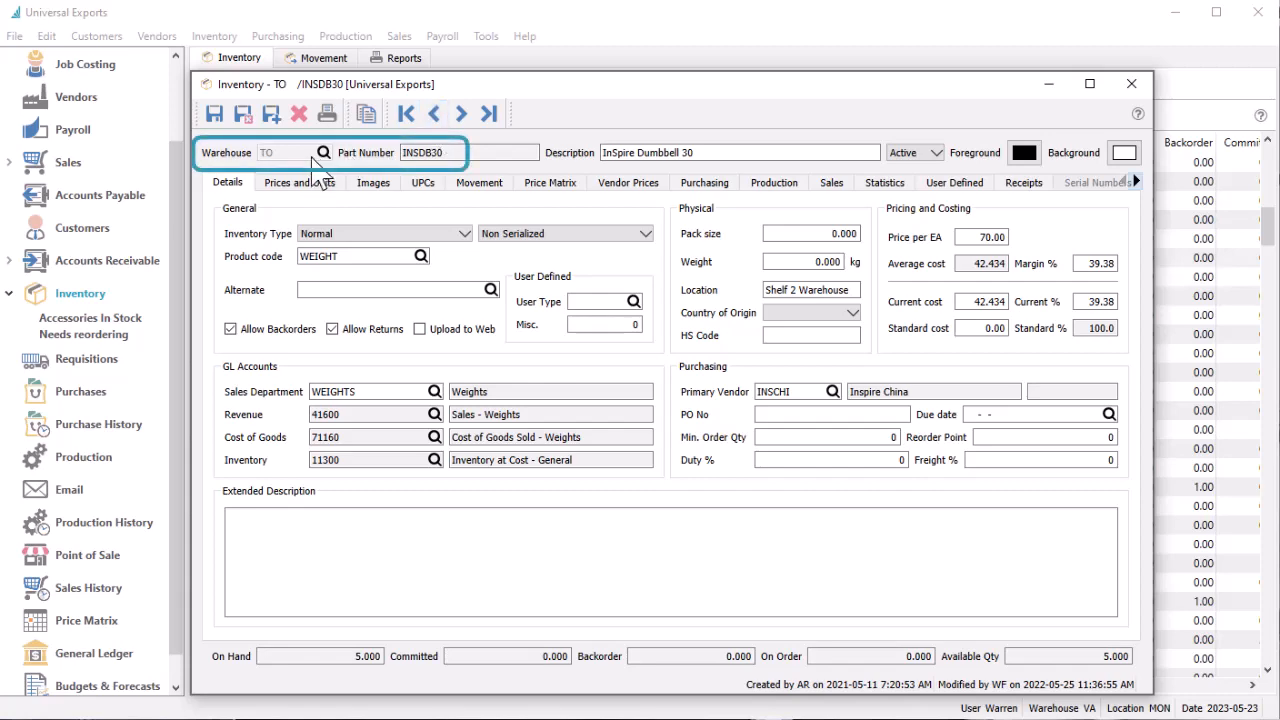
pyautogui.click(245, 117)
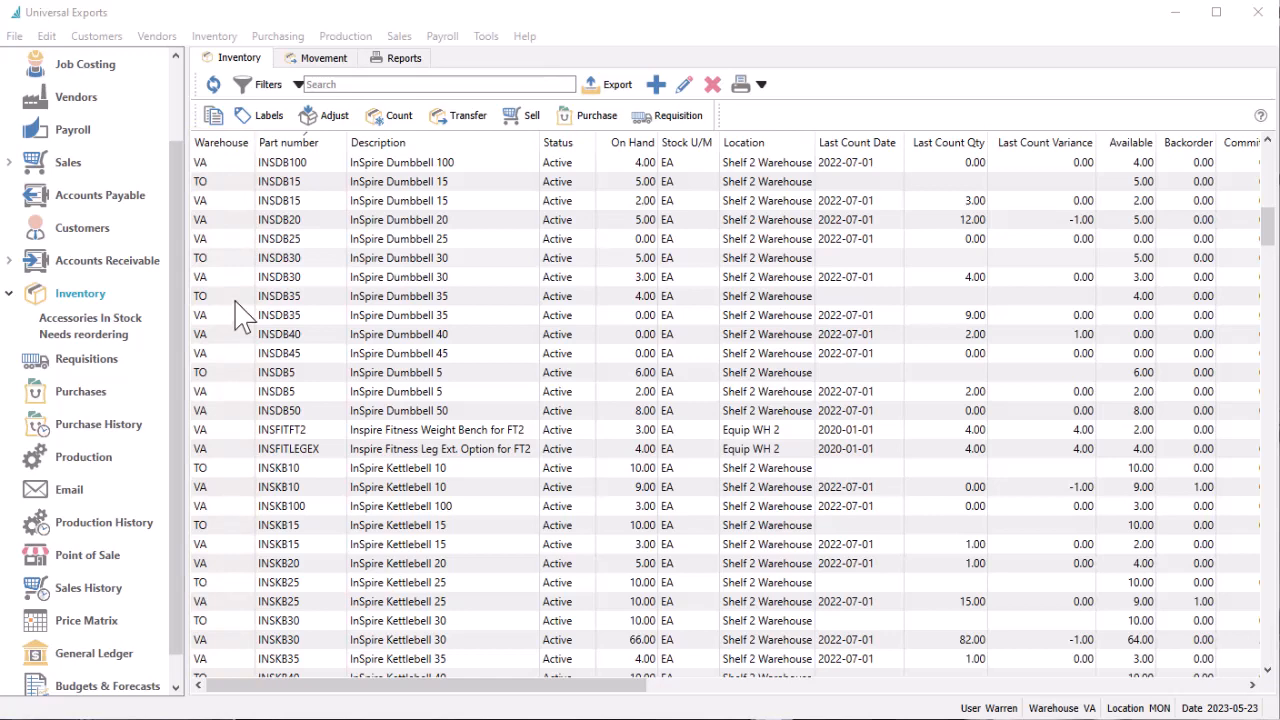
# Copy inventory item INSDB25 from warehouse VA to warehouse TO under the same part number and save the new record
pyautogui.click(237, 240)
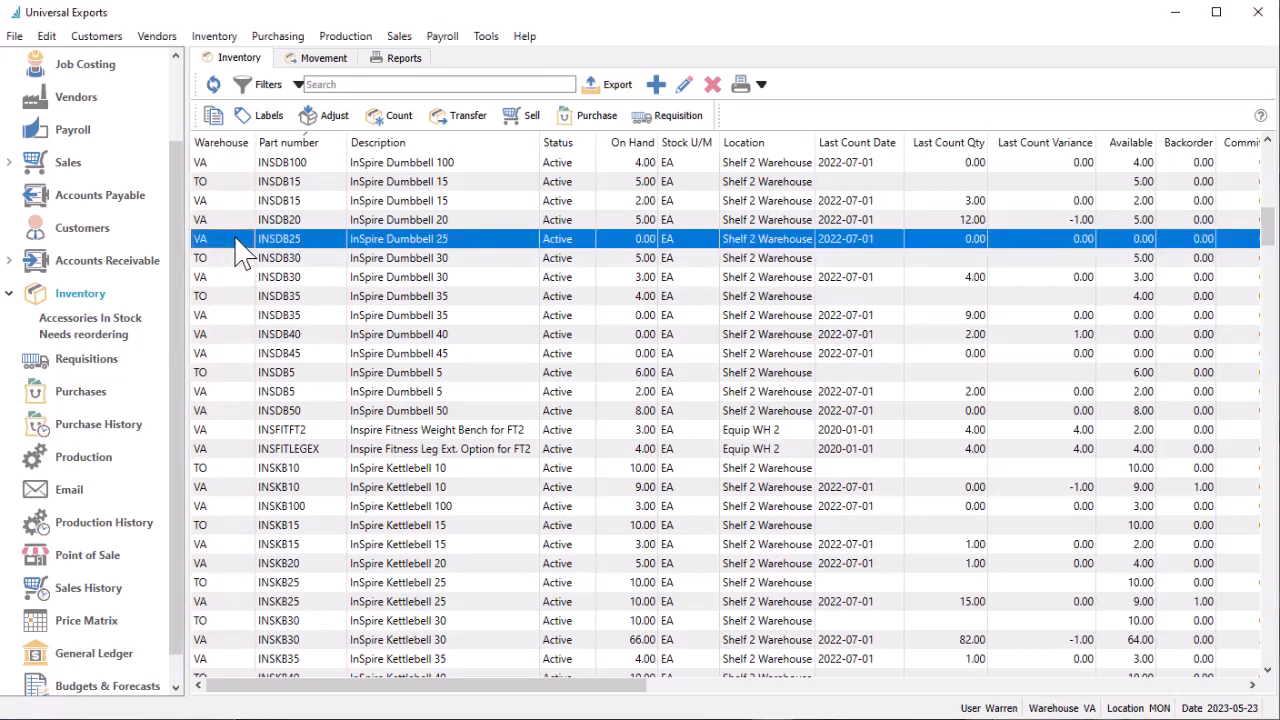
pyautogui.click(213, 115)
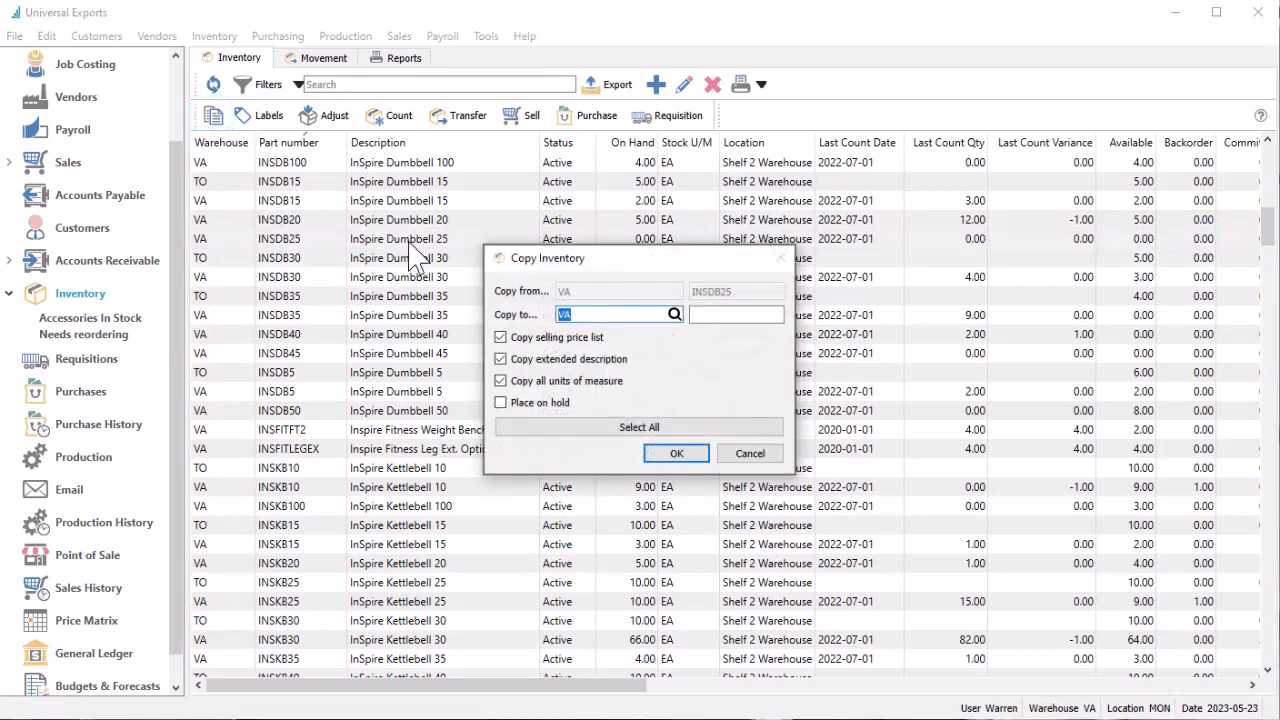
pyautogui.write('TO')
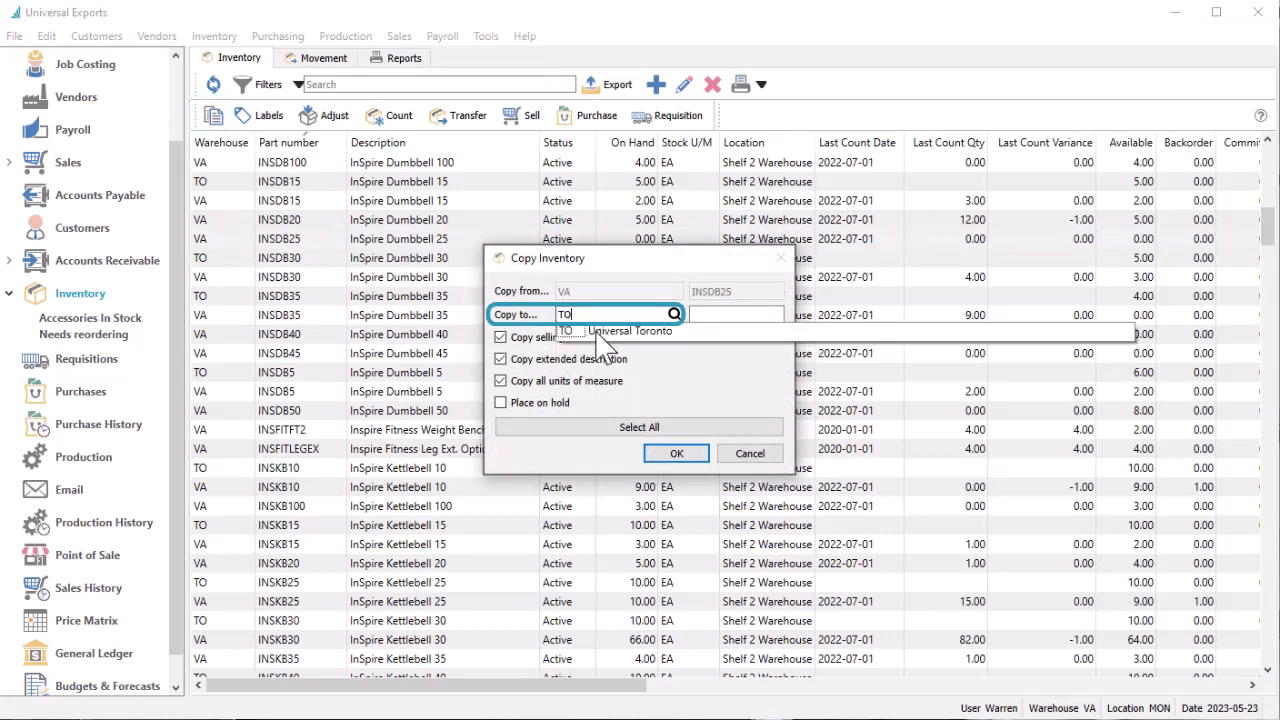
pyautogui.press('Tab')
pyautogui.write('INSDB25')
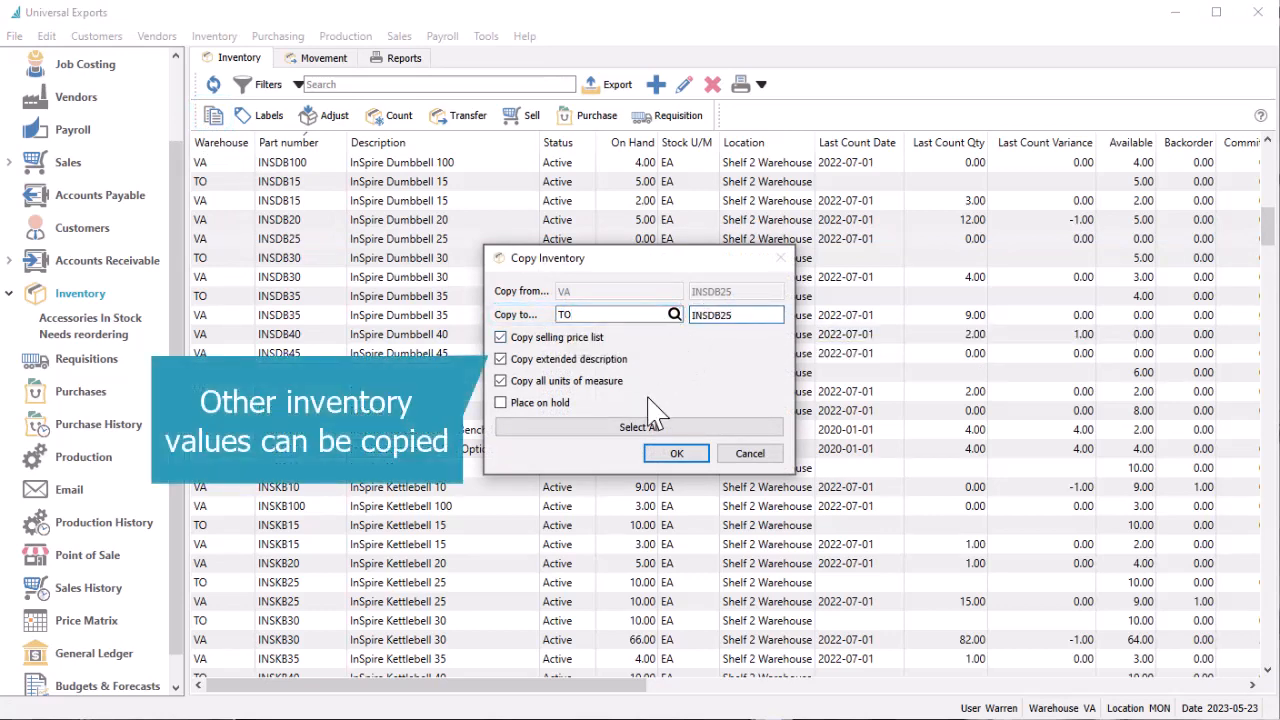
pyautogui.click(668, 456)
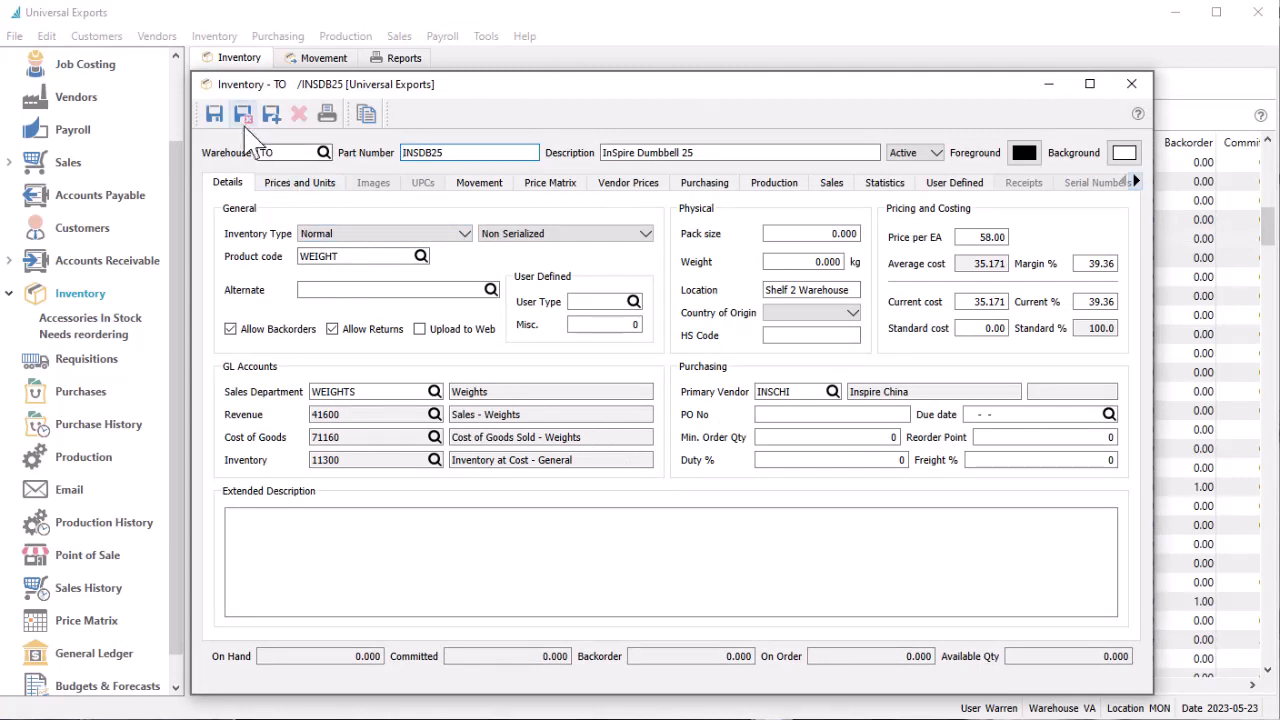
pyautogui.click(244, 114)
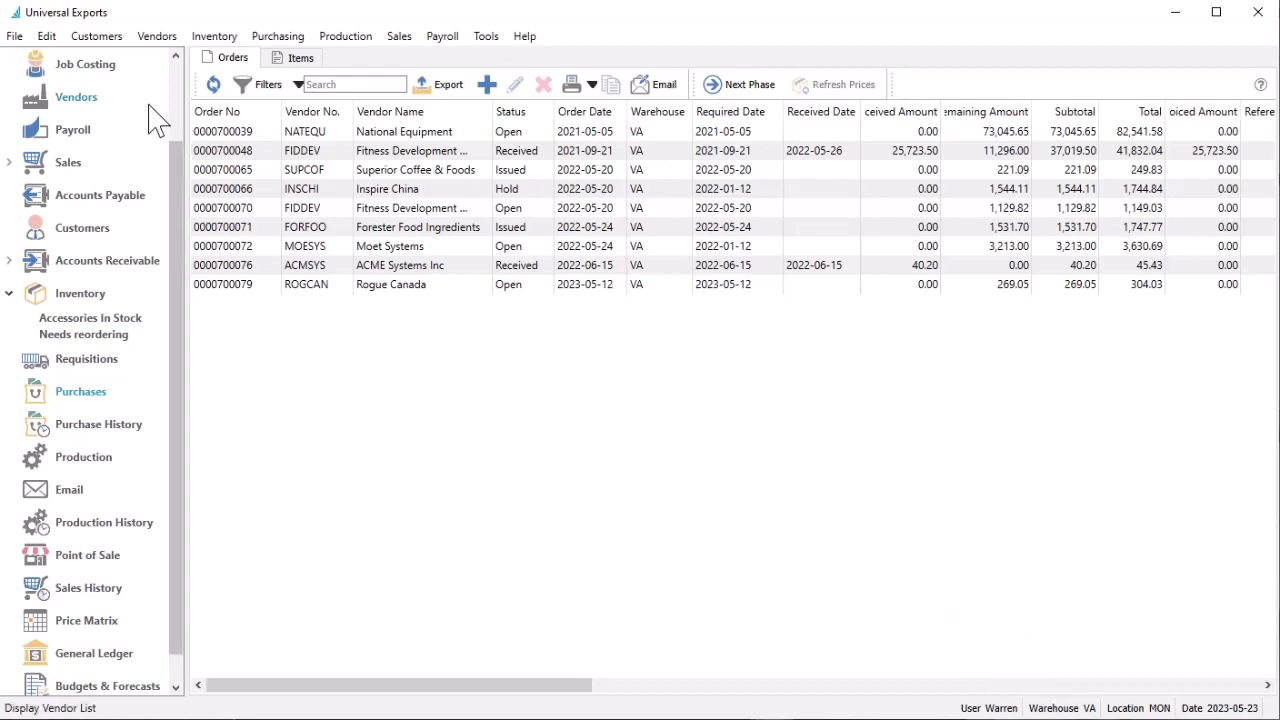
# Start a new purchase order and examine its ship-to address and the contacts available for the Vancouver warehouse
pyautogui.click(14, 36)
pyautogui.click(26, 80)
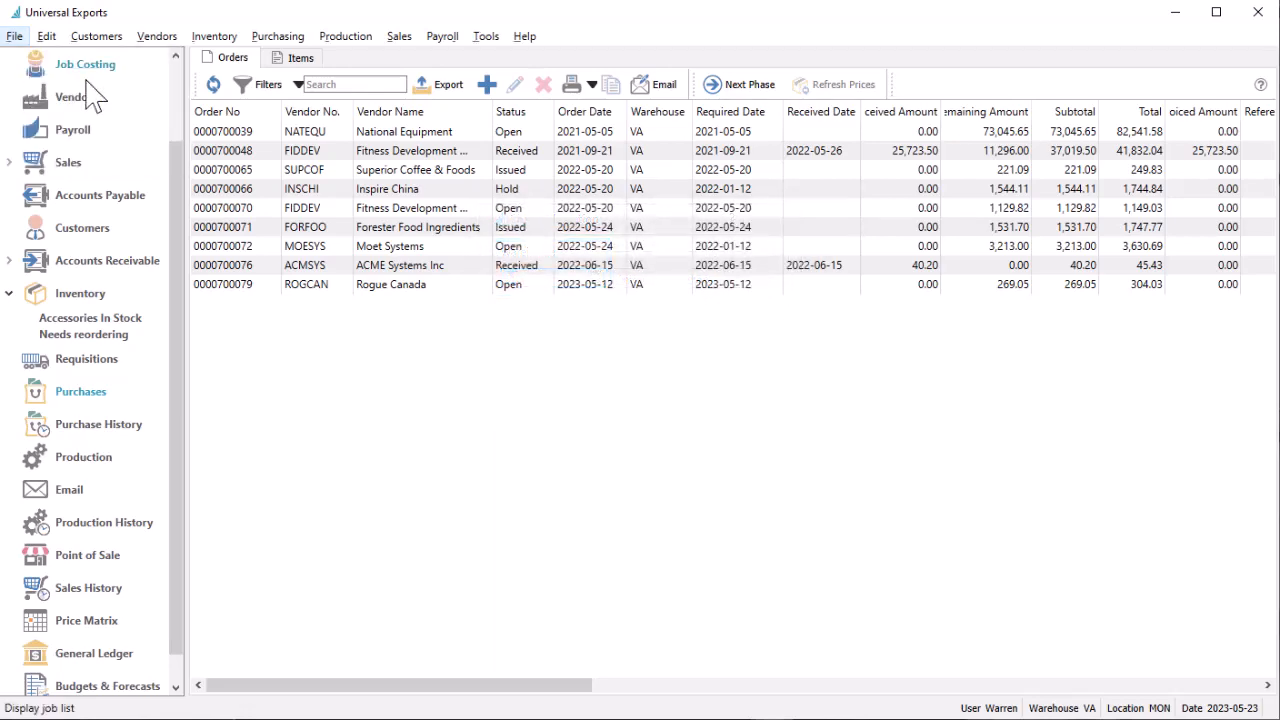
pyautogui.click(485, 85)
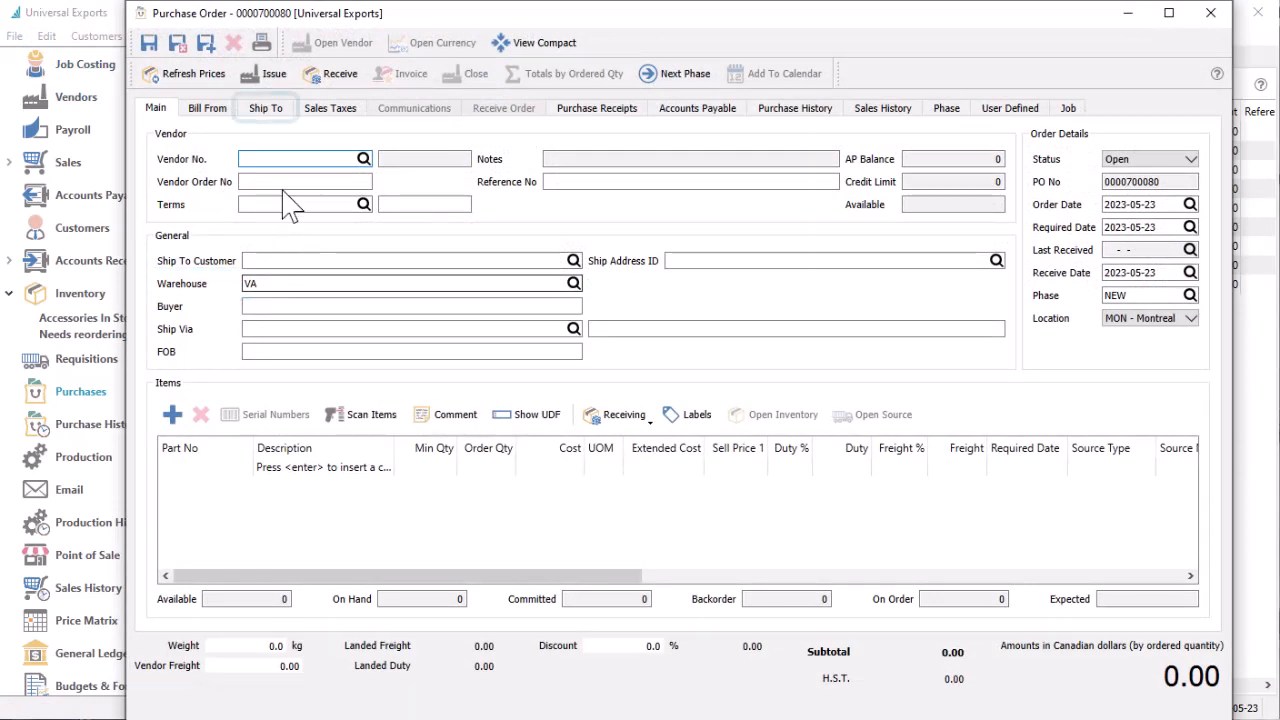
pyautogui.click(275, 110)
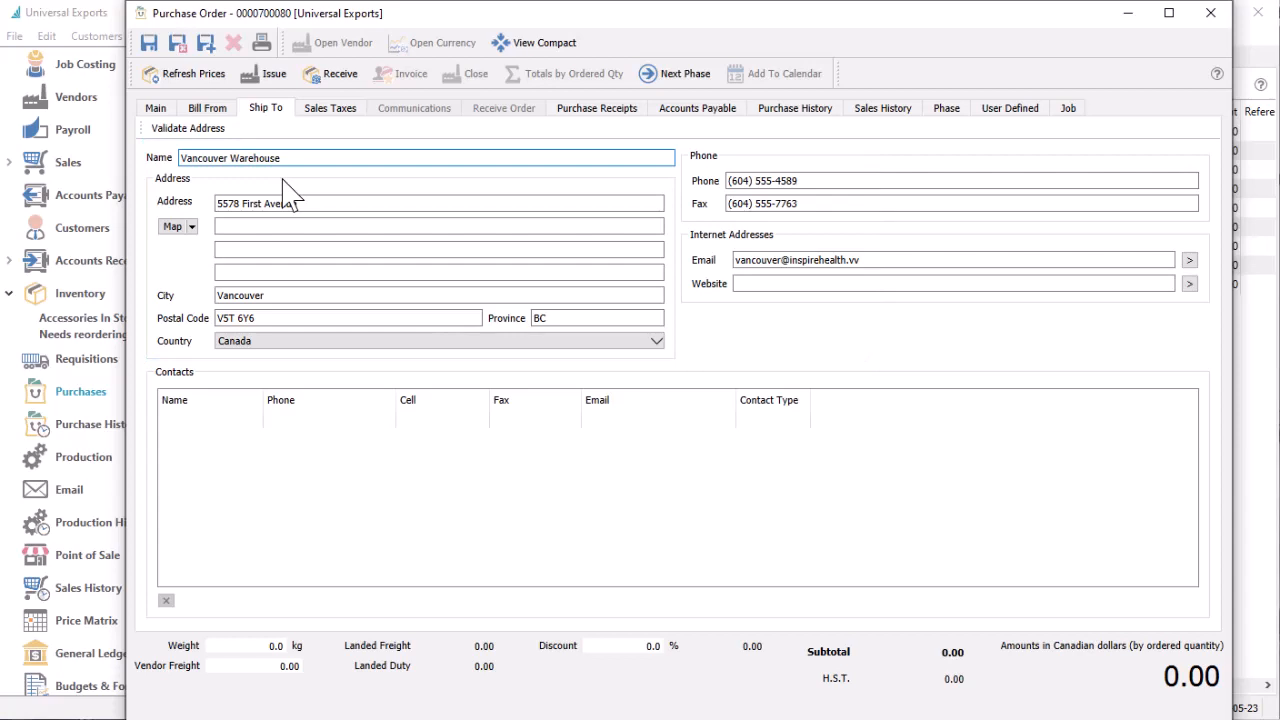
pyautogui.click(256, 420)
pyautogui.click(256, 420)
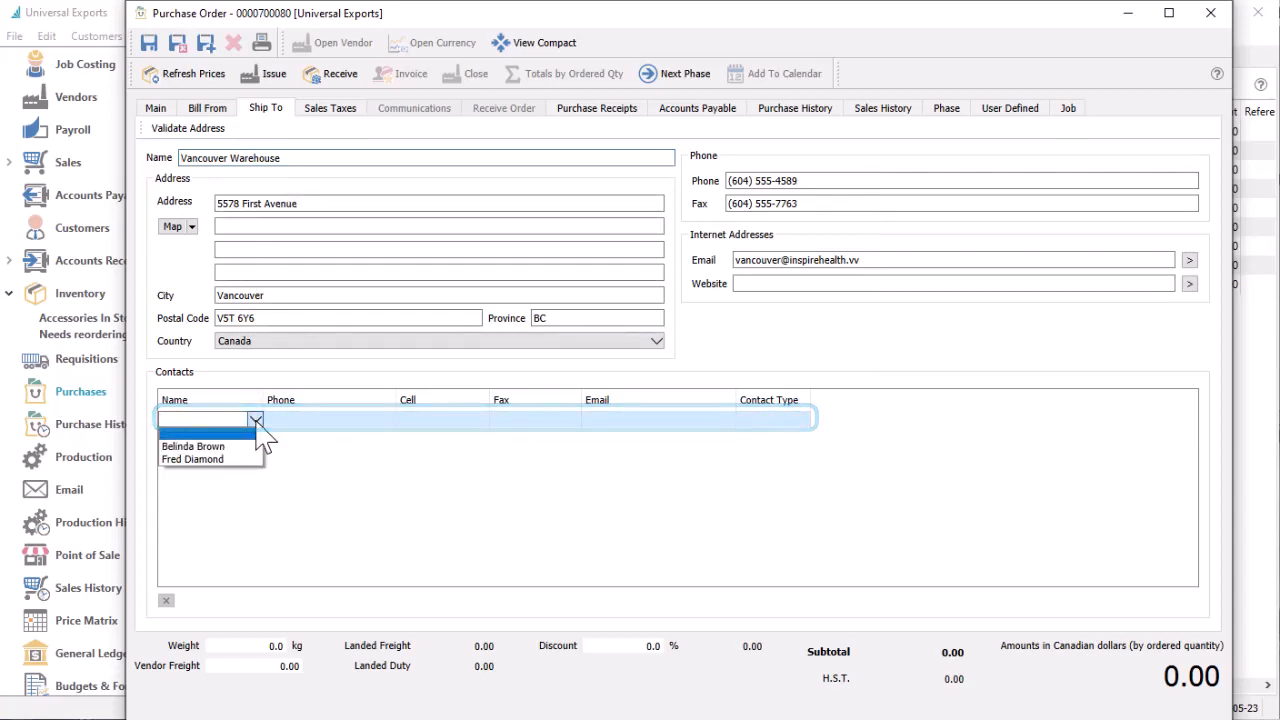
# Look up parts for the purchase order's first item line and remove the warehouse filter from the inventory list
pyautogui.click(156, 110)
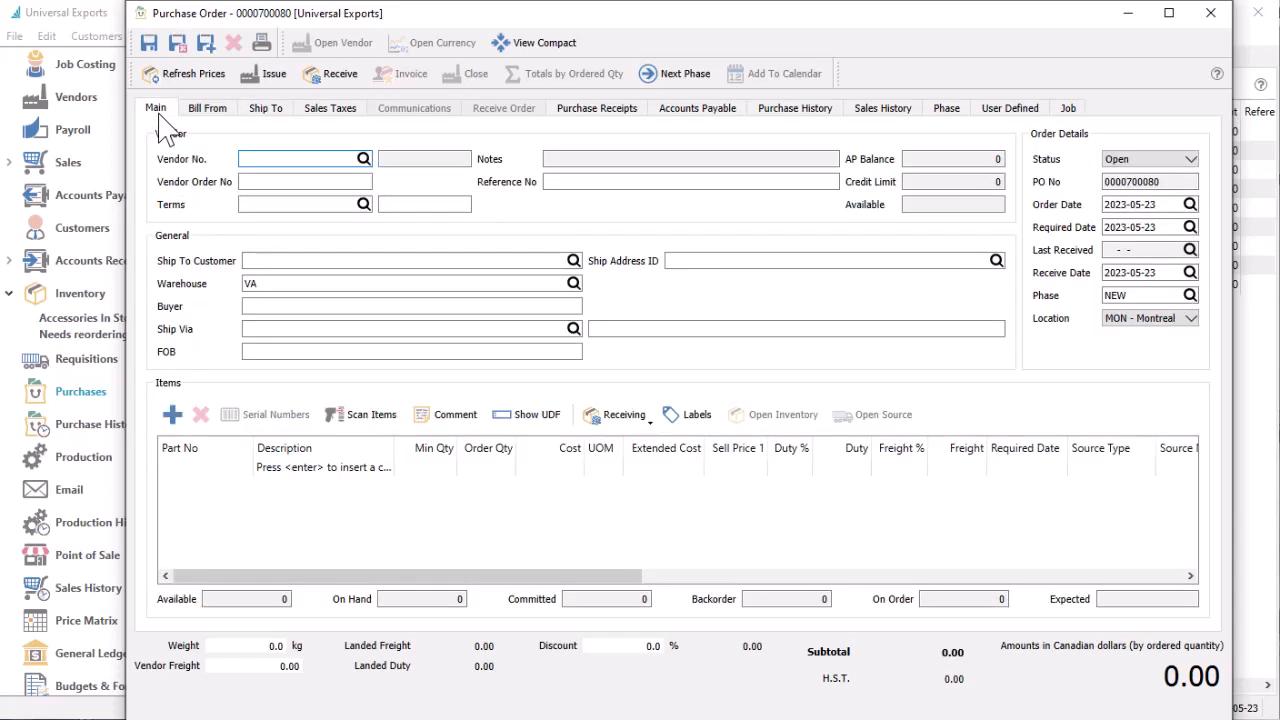
pyautogui.click(243, 472)
pyautogui.click(240, 476)
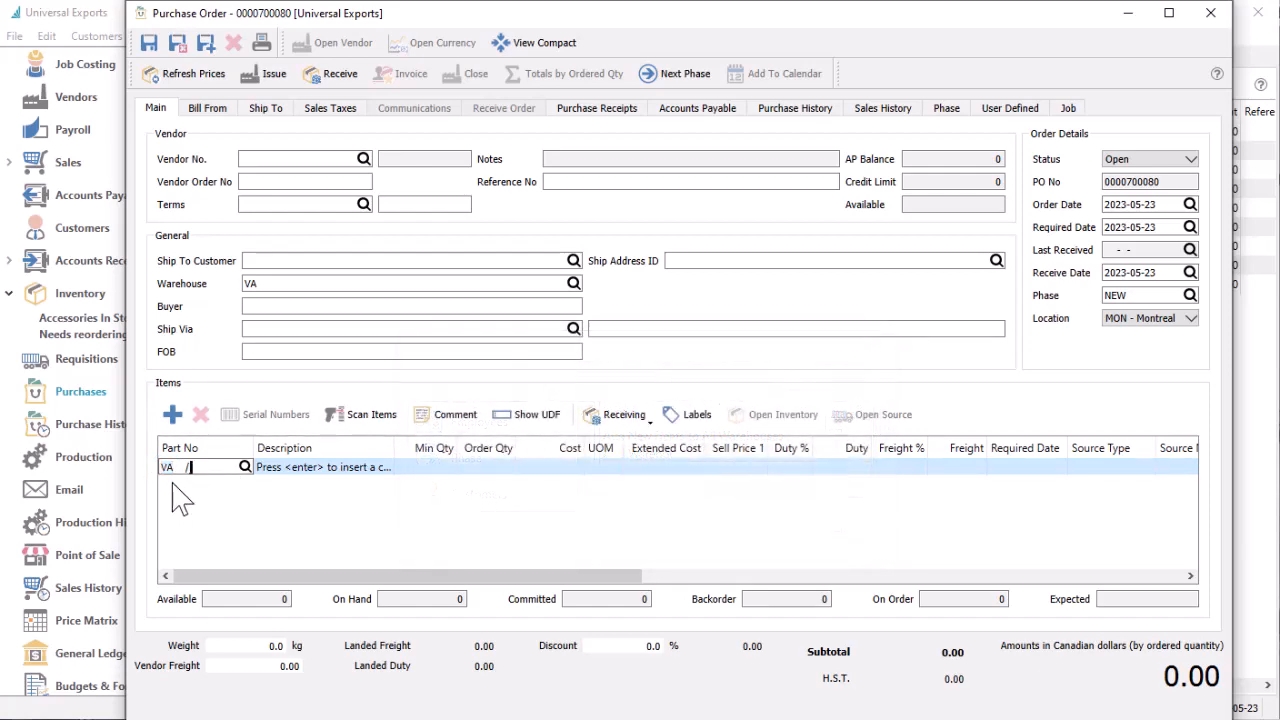
pyautogui.click(244, 467)
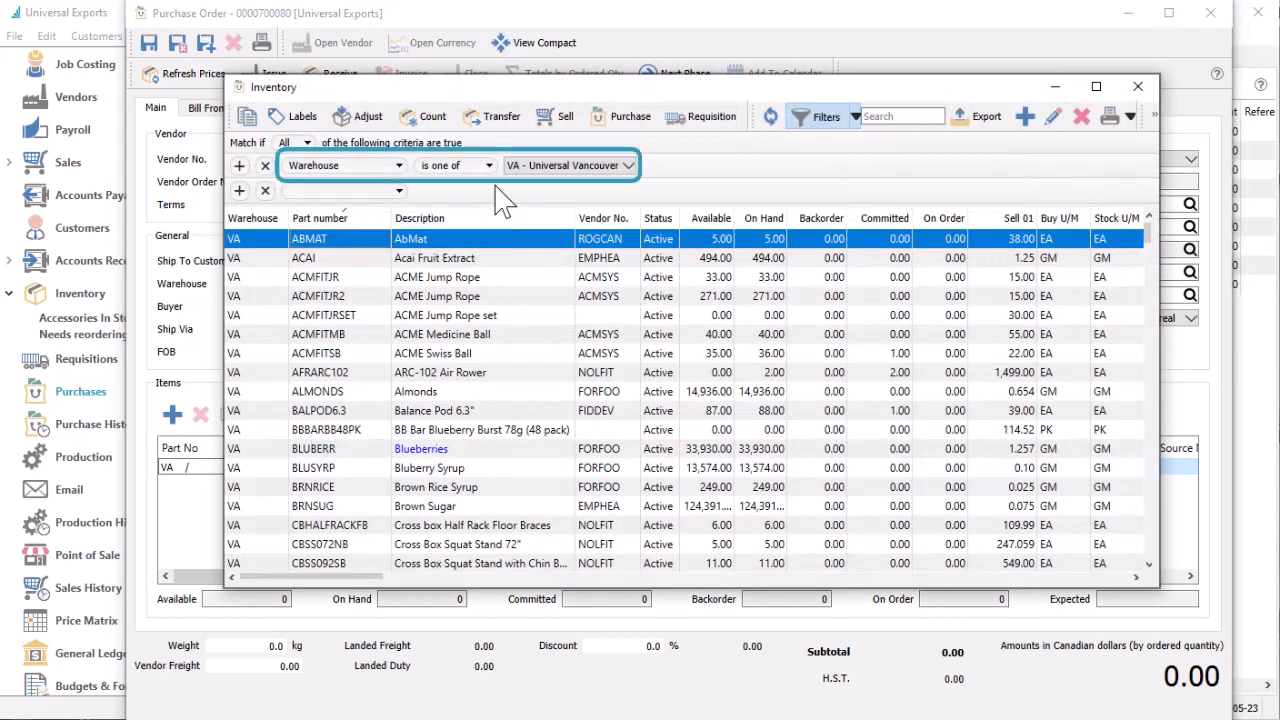
pyautogui.click(265, 166)
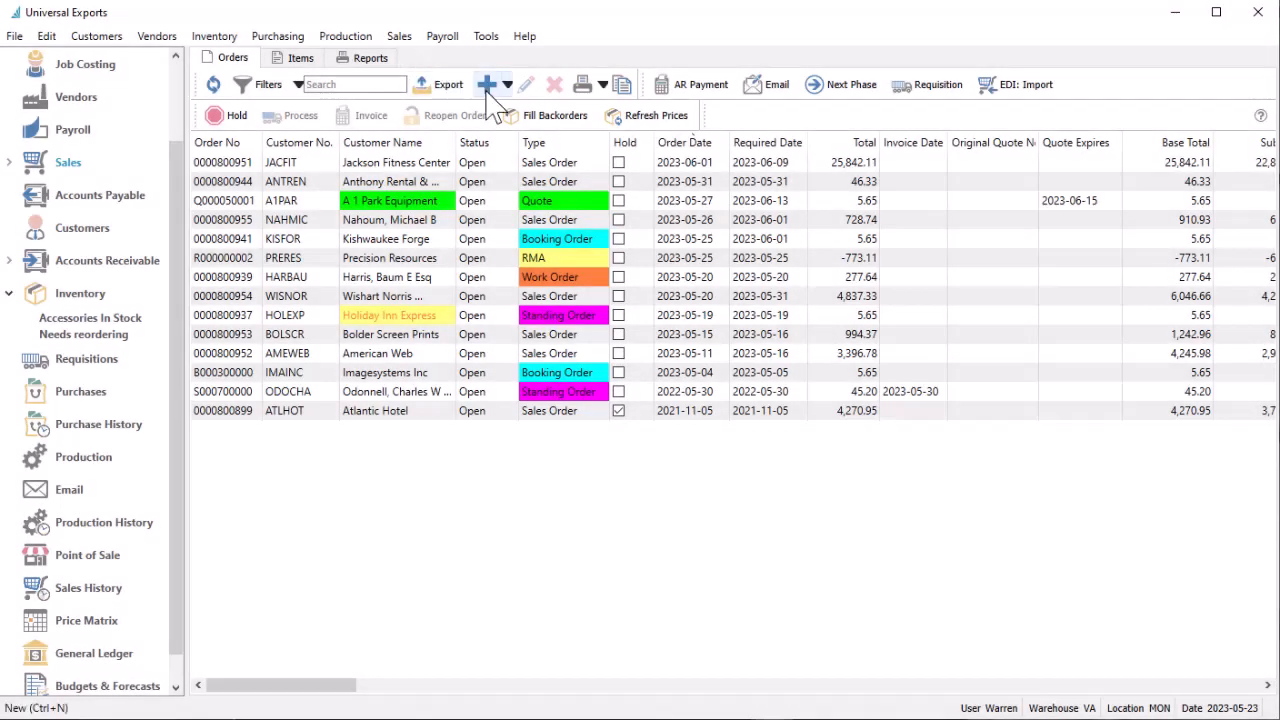
# Start a new sales order and review the ship-from address and contacts of the Vancouver warehouse
pyautogui.click(488, 86)
pyautogui.click(487, 85)
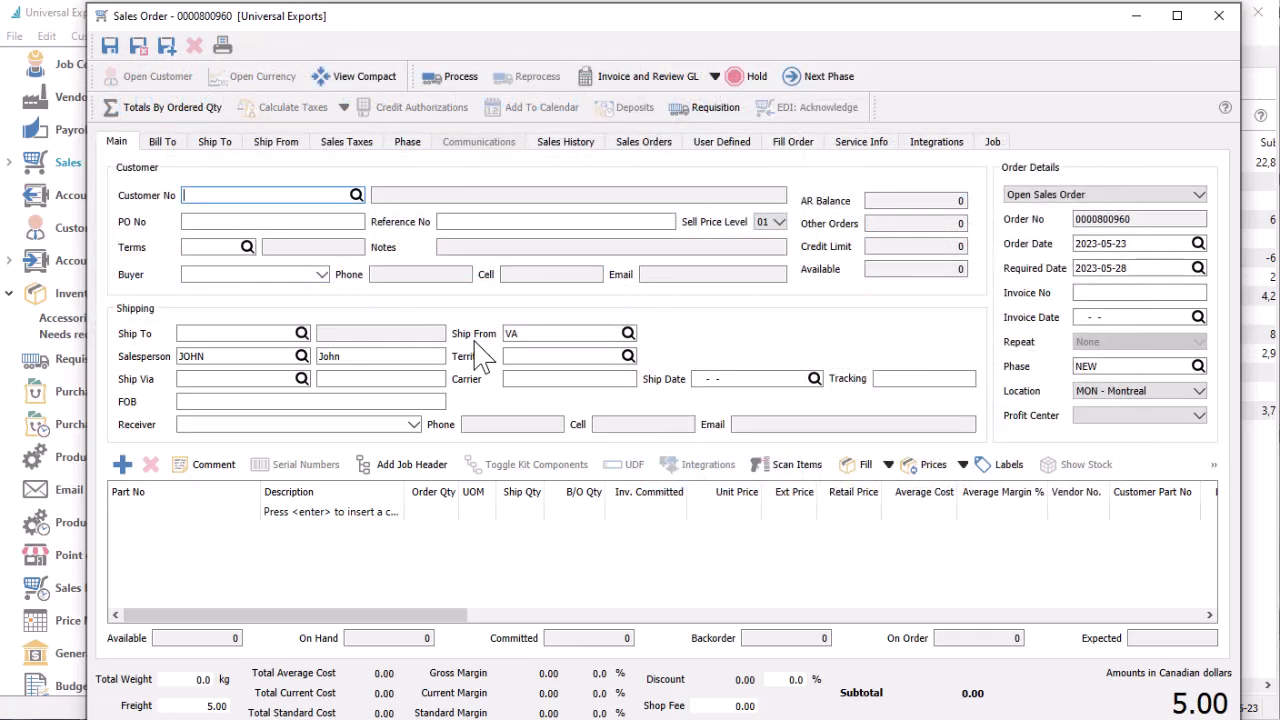
pyautogui.click(294, 147)
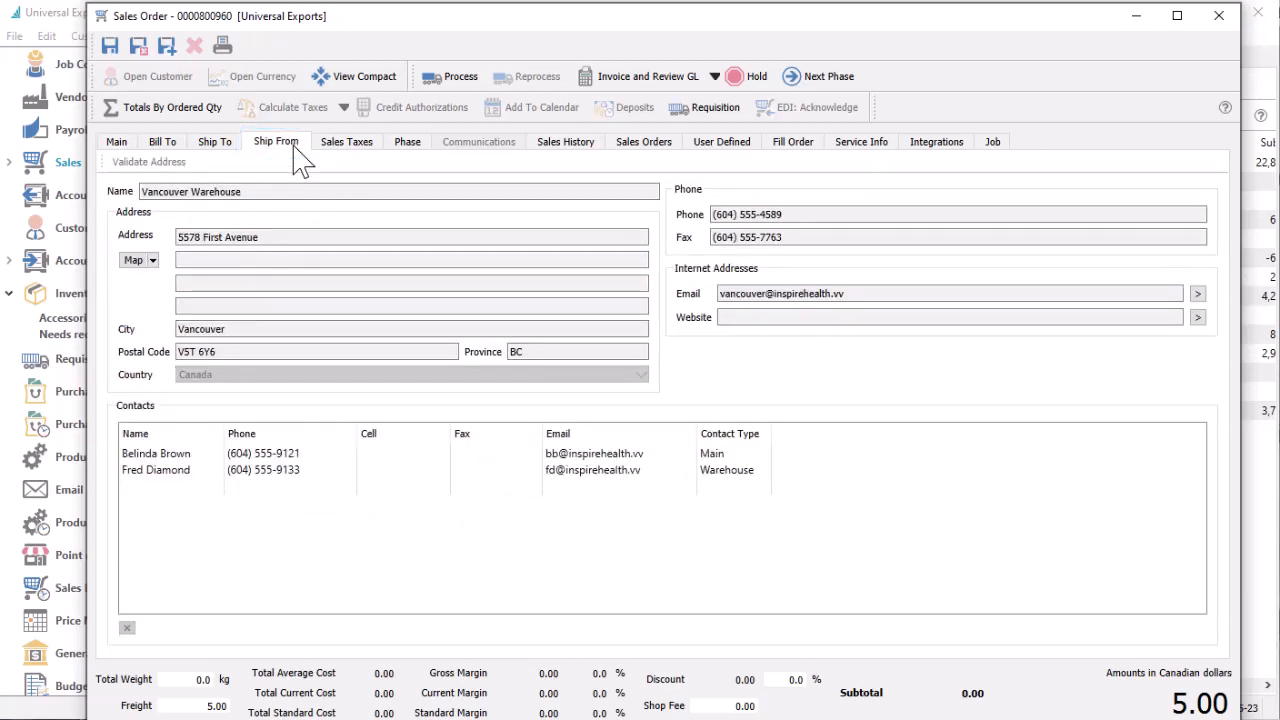
# Add part INSDB25 from warehouse VA to the sales order, accept the backorder, and show the item's stock
pyautogui.click(118, 145)
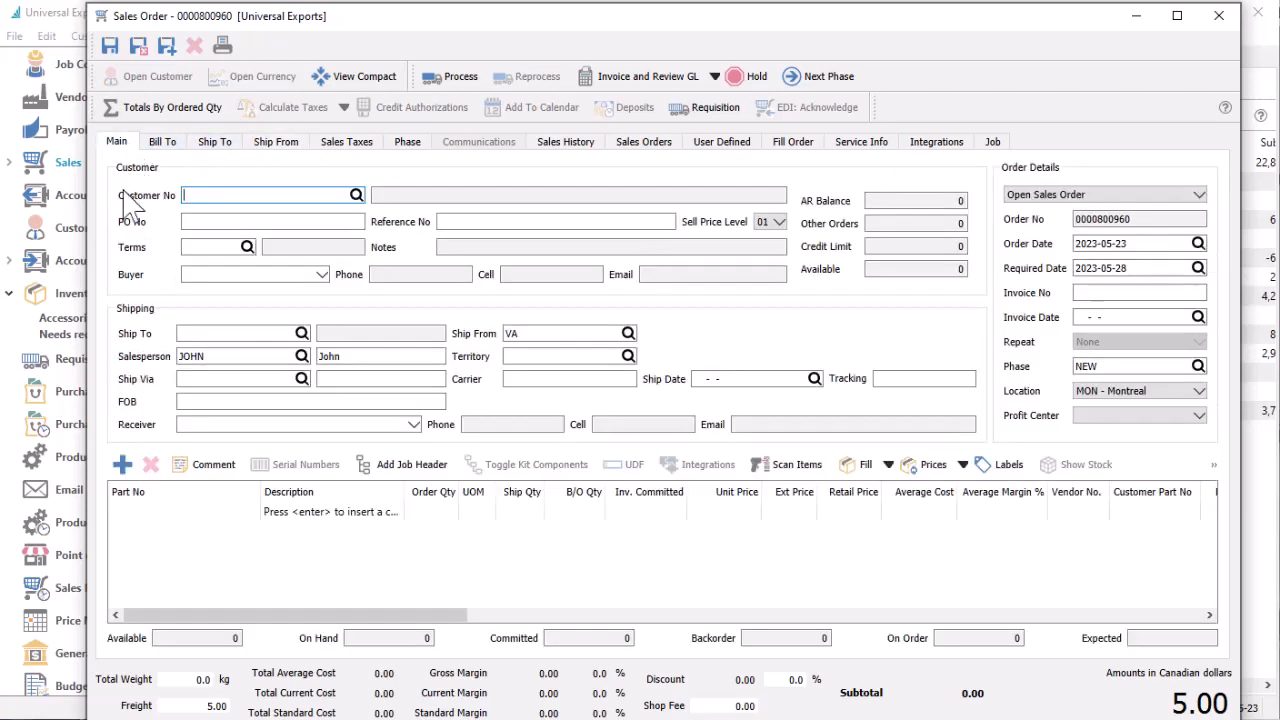
pyautogui.click(198, 512)
pyautogui.write('VA   /')
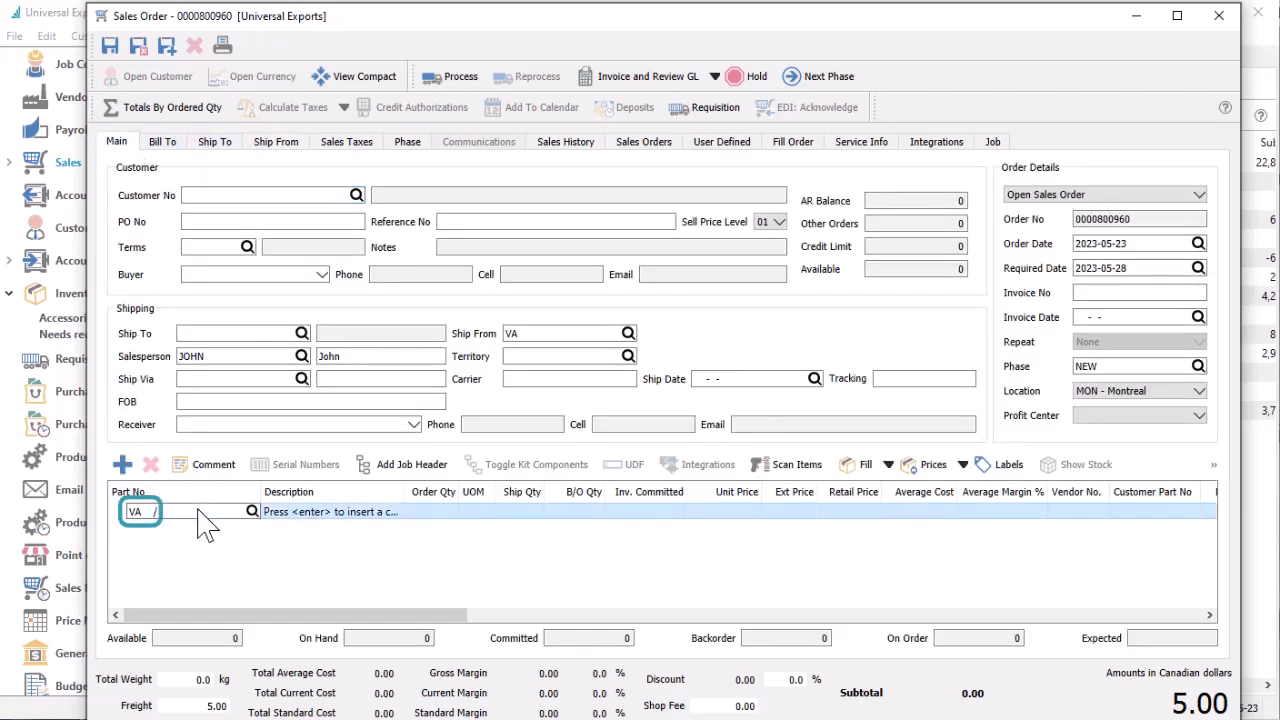
pyautogui.write('INSDB25')
pyautogui.click(163, 538)
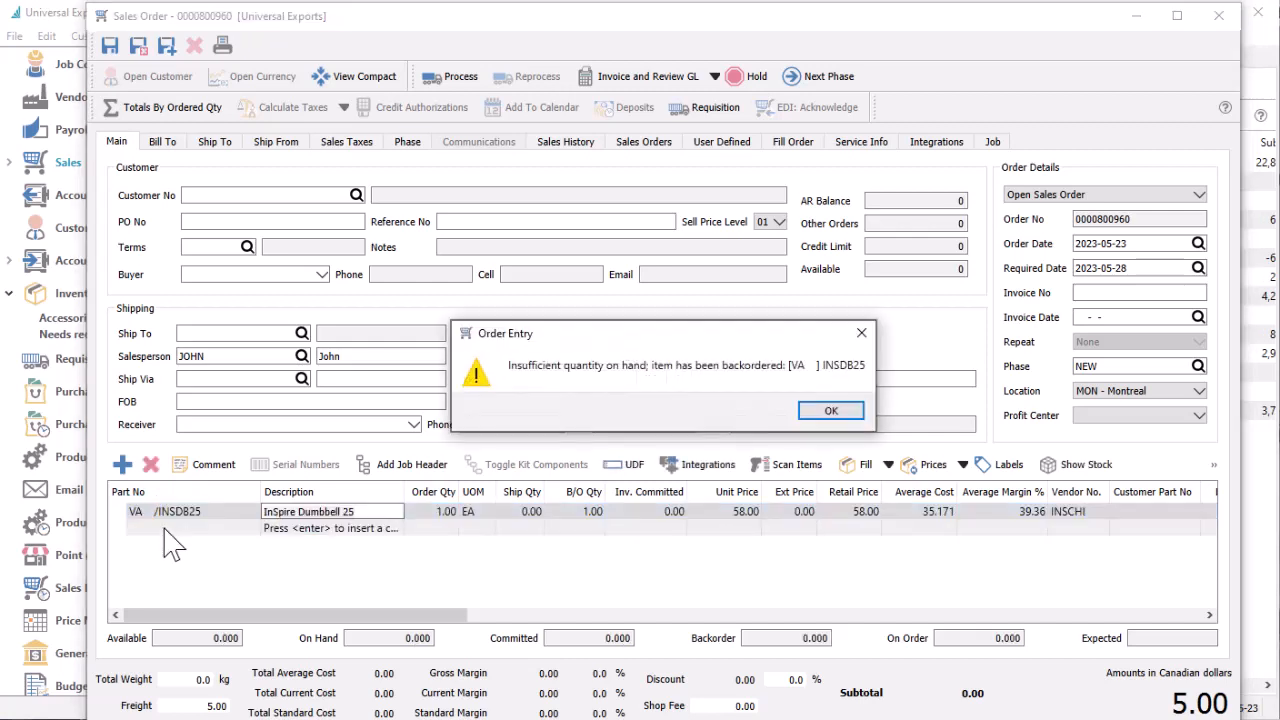
pyautogui.press('Return')
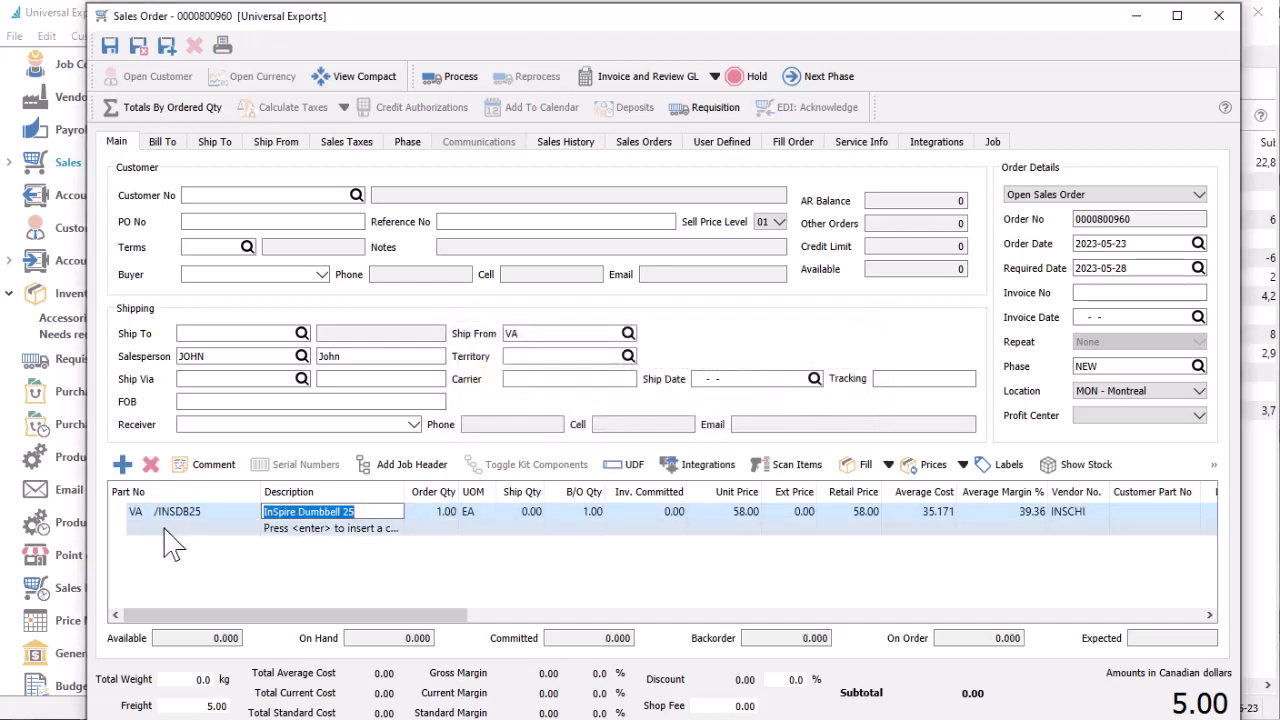
pyautogui.click(1072, 472)
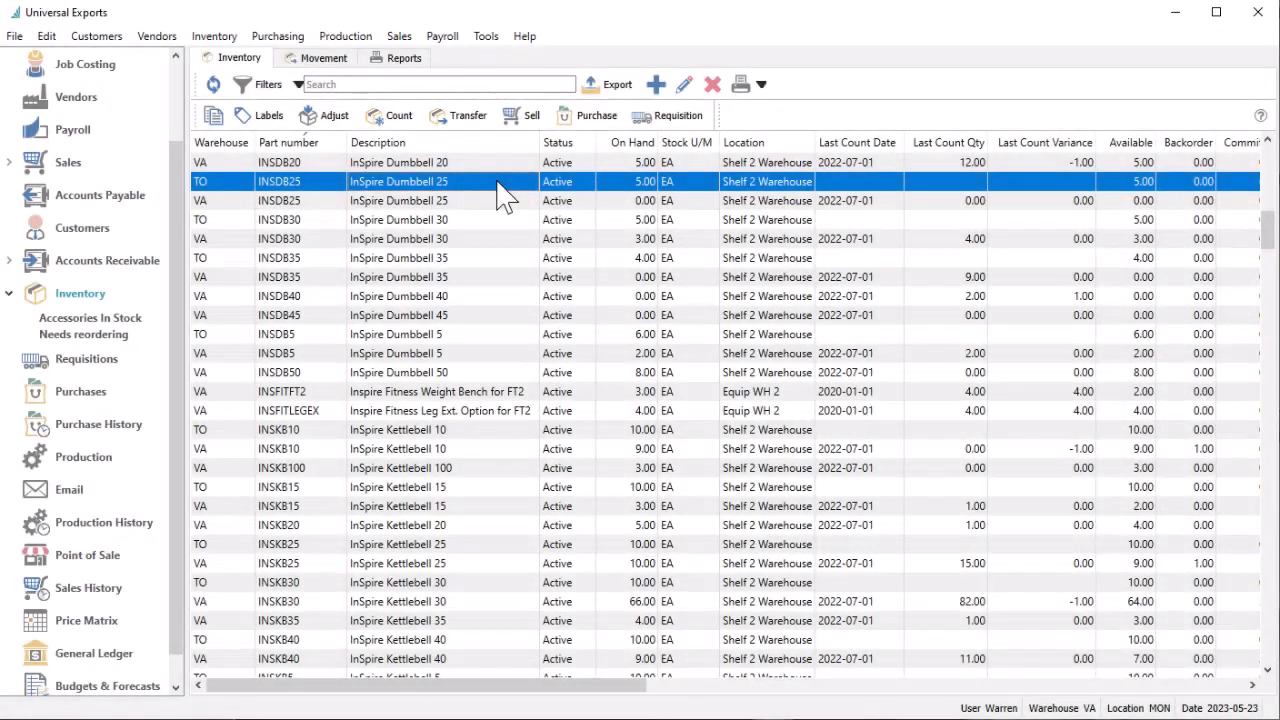
# Start an inventory transfer of INSDB25 from warehouse TO to warehouse VA with a transfer quantity of 3
pyautogui.click(480, 120)
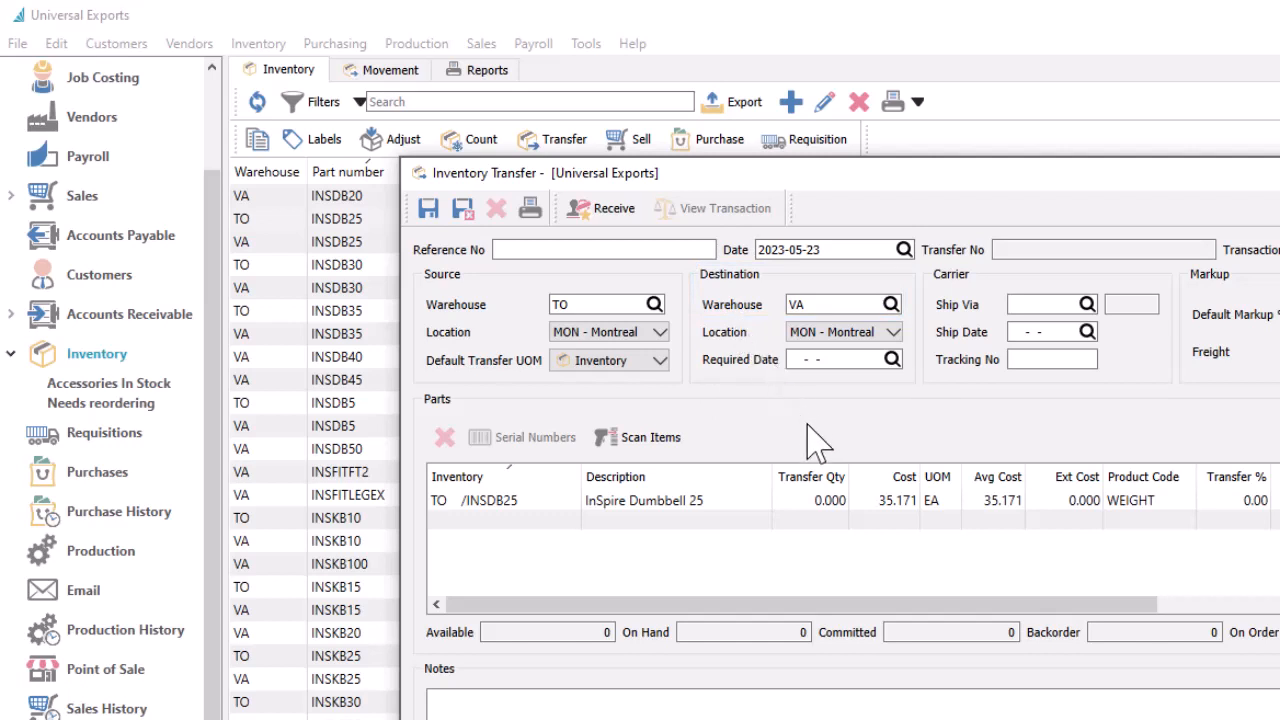
pyautogui.click(810, 500)
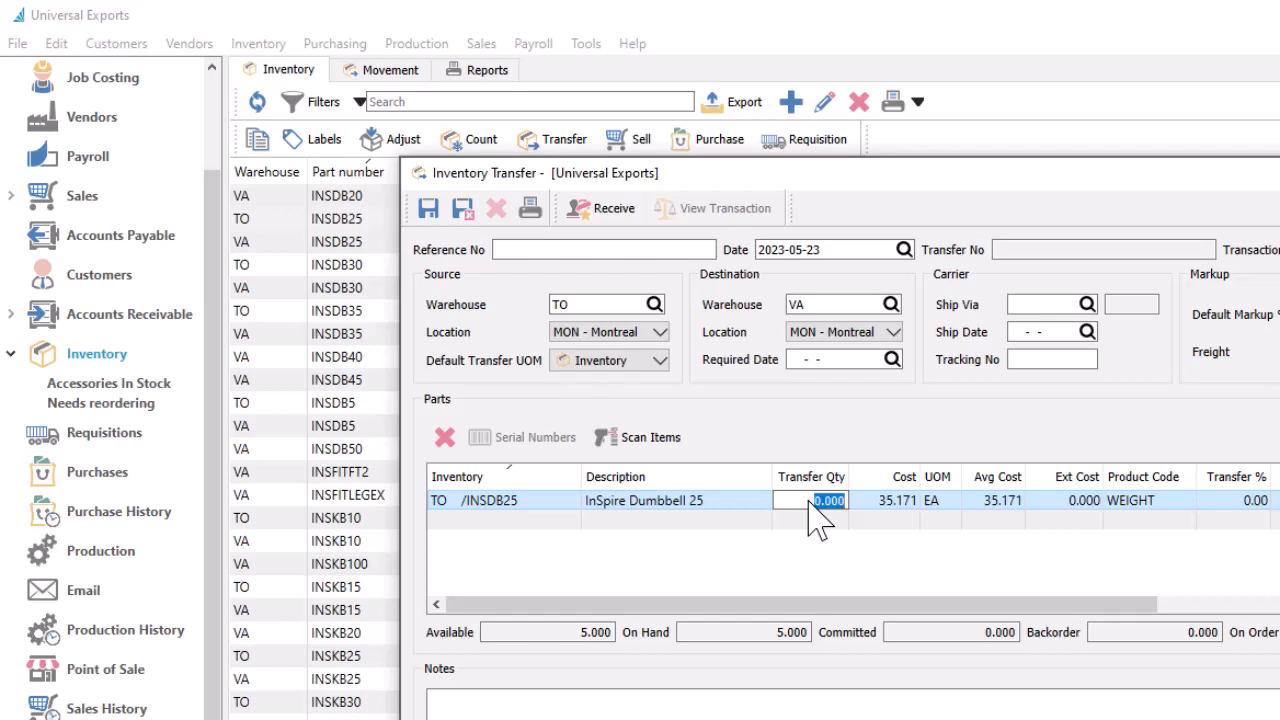
pyautogui.write('3')
pyautogui.press('Tab')
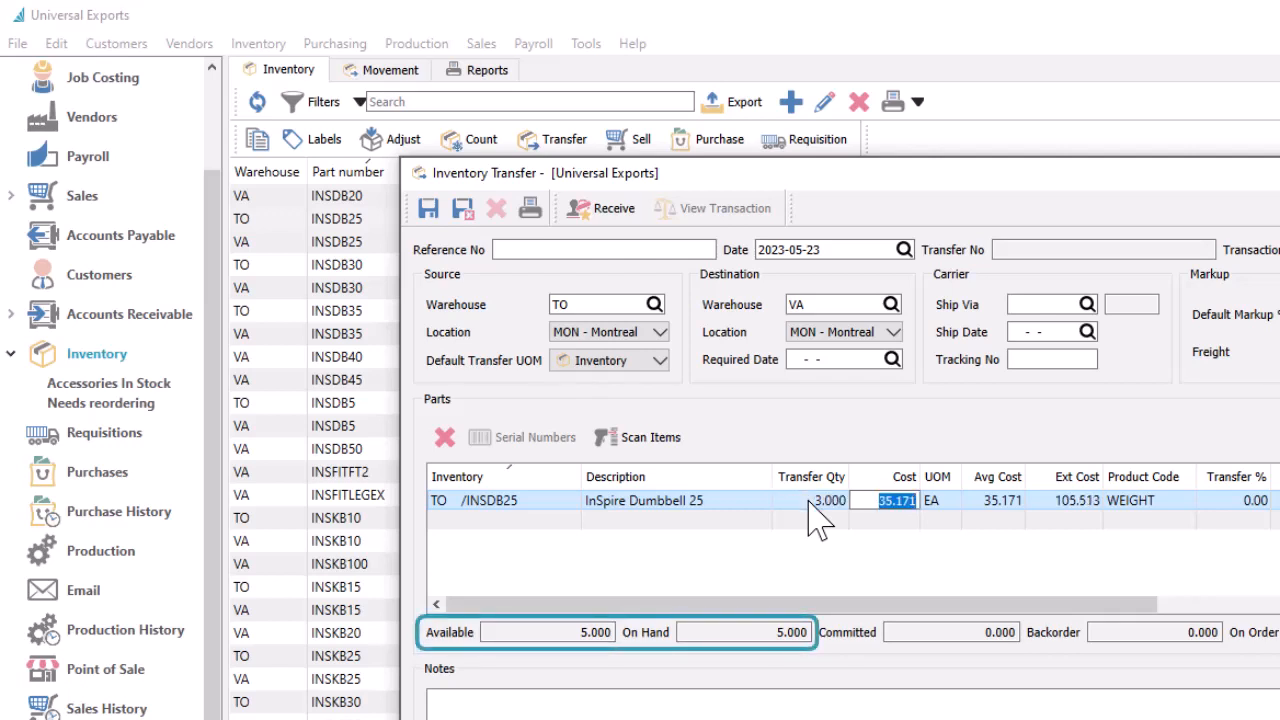